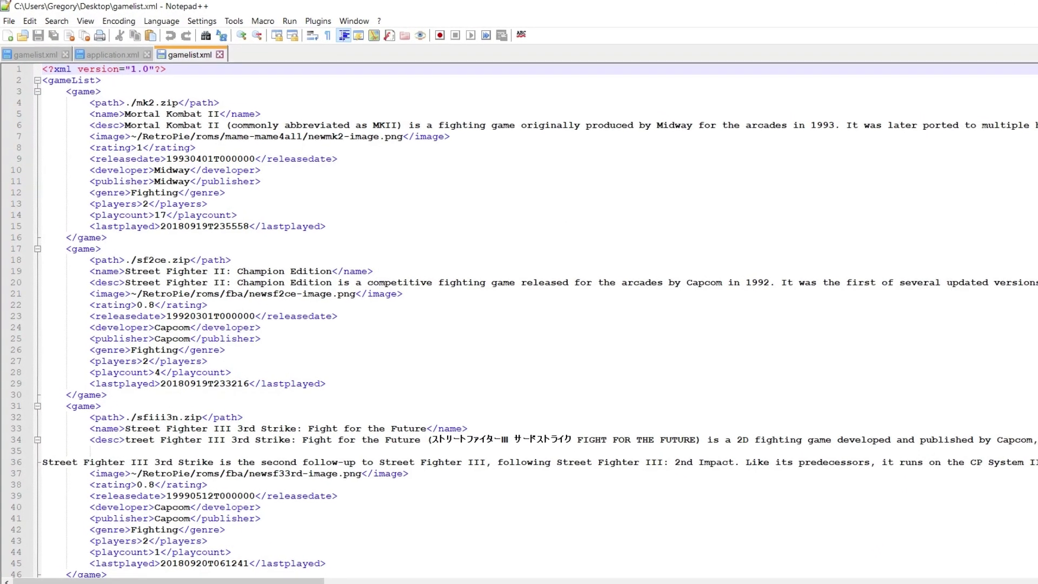
pyautogui.scroll(-3, 541, 325)
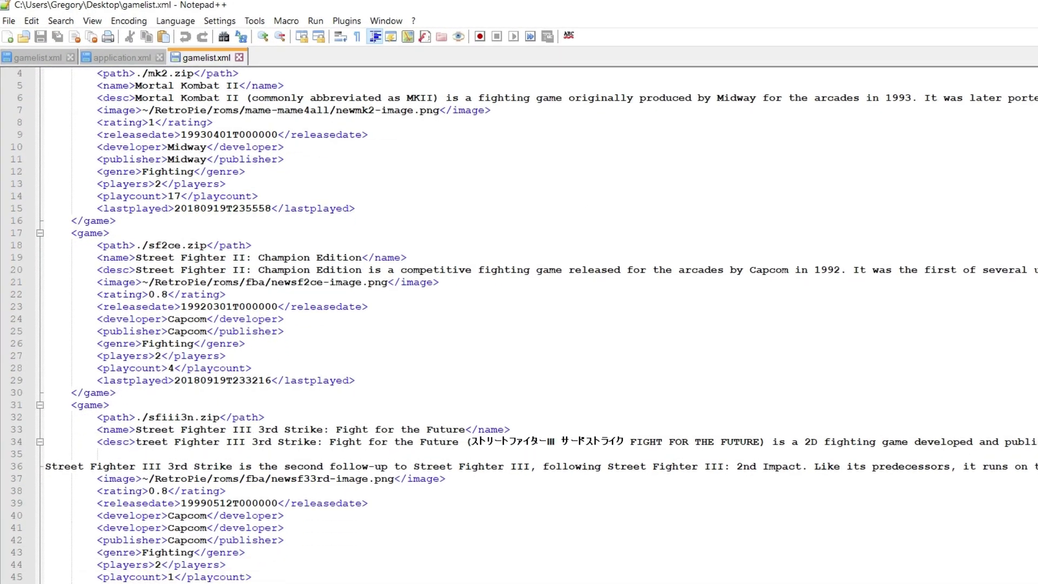
pyautogui.scroll(-3, 541, 324)
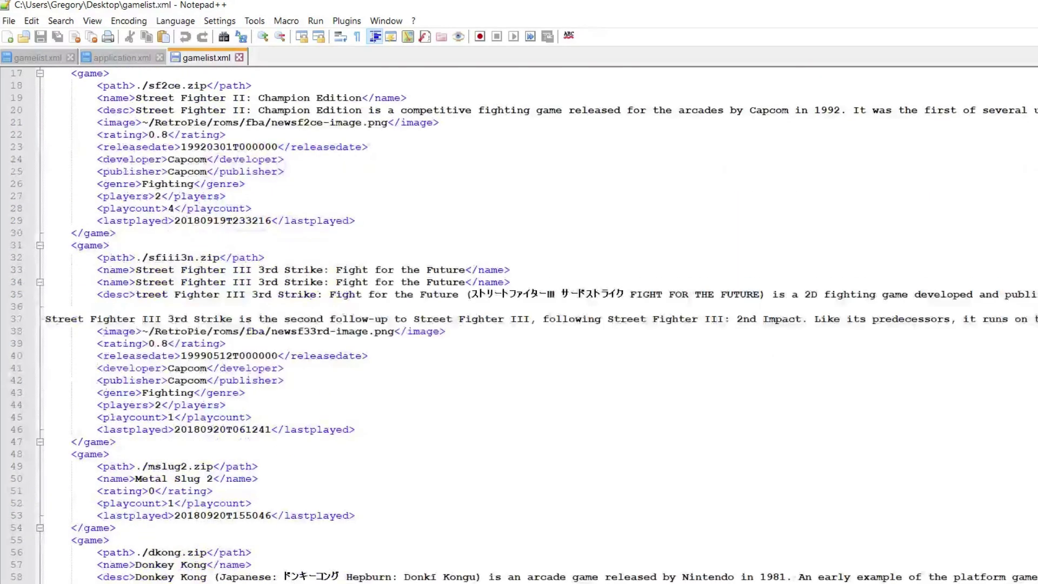
pyautogui.scroll(6, 540, 325)
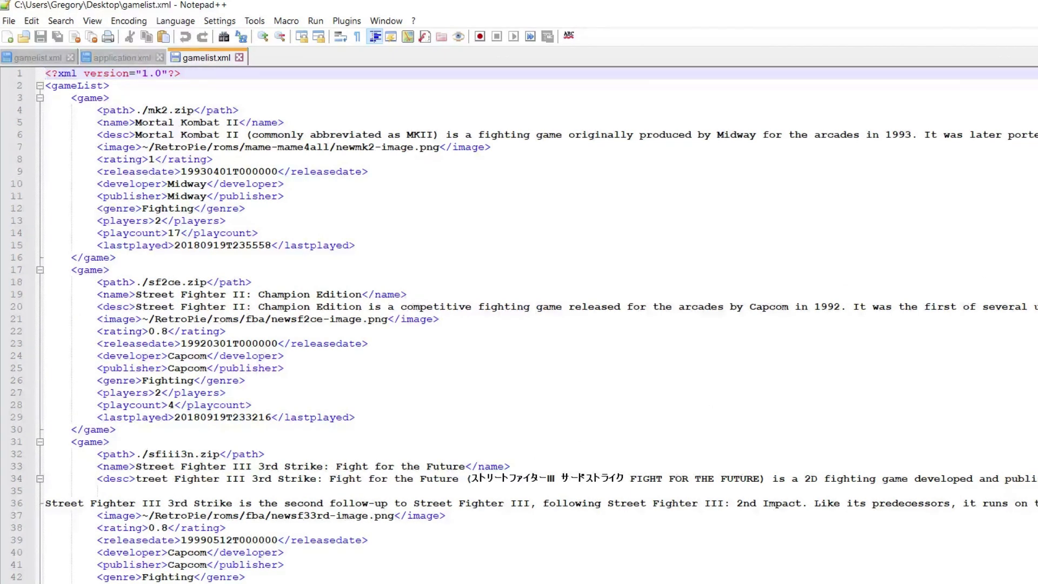
pyautogui.scroll(-6, 519, 324)
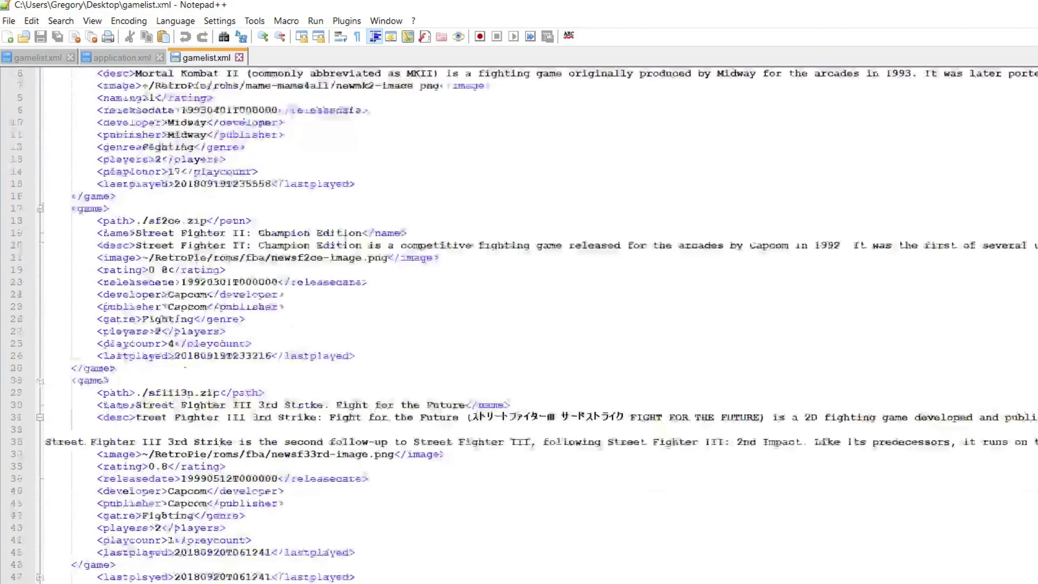
pyautogui.scroll(-4, 519, 324)
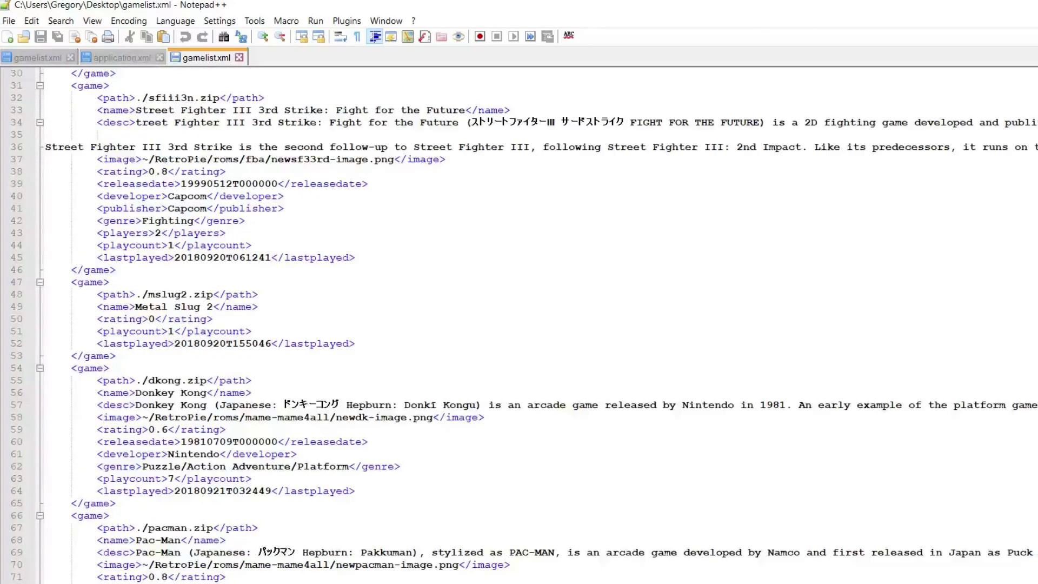
pyautogui.scroll(-6, 519, 324)
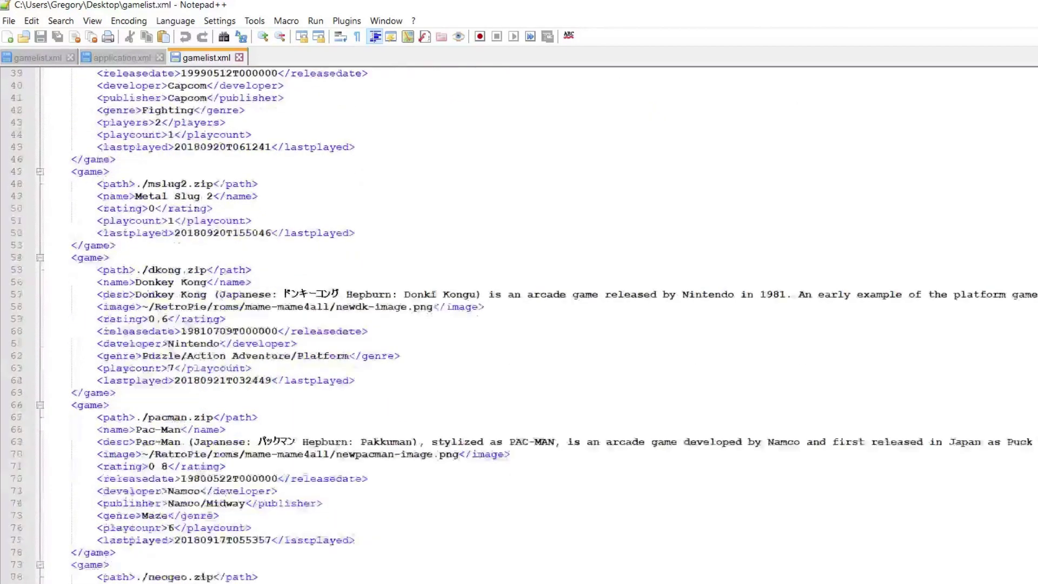
pyautogui.scroll(-3, 508, 443)
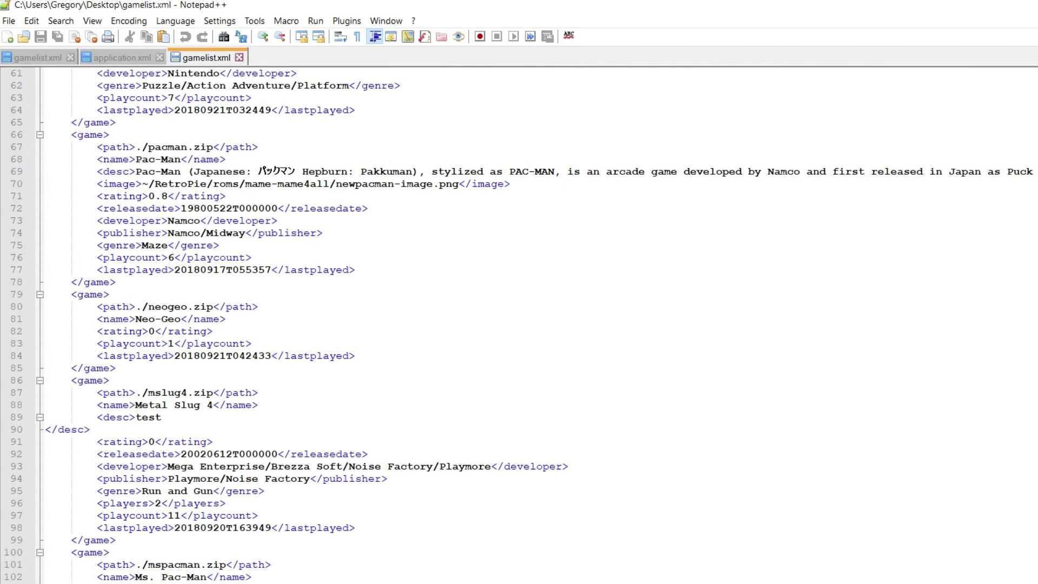
pyautogui.scroll(-2, 519, 324)
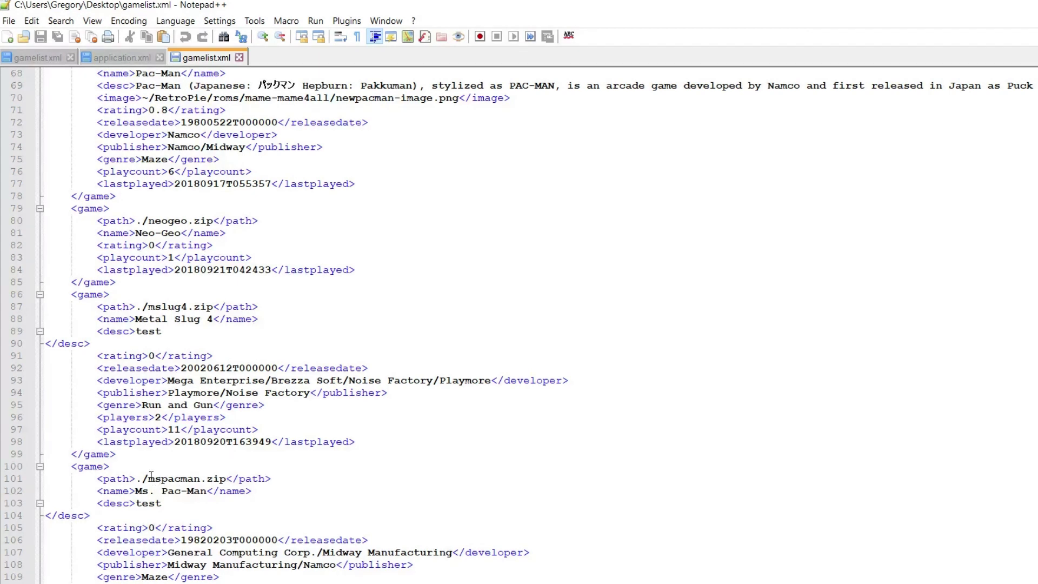
pyautogui.moveTo(145, 478); pyautogui.dragTo(271, 479)
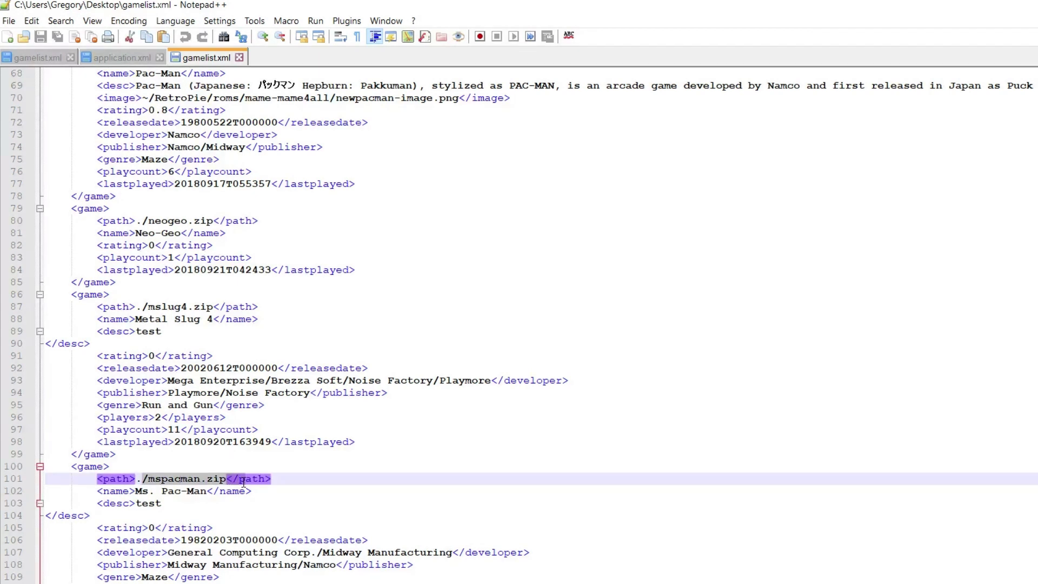
# Place the cursor after 'test' in Ms. Pac-Man's placeholder desc line
pyautogui.click(276, 503)
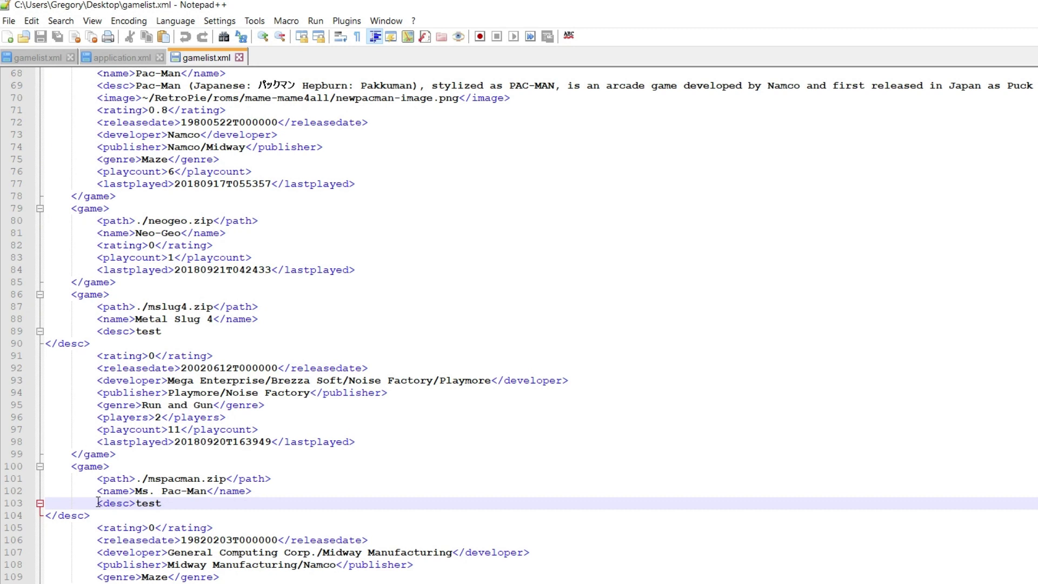
pyautogui.moveTo(98, 503); pyautogui.dragTo(163, 503)
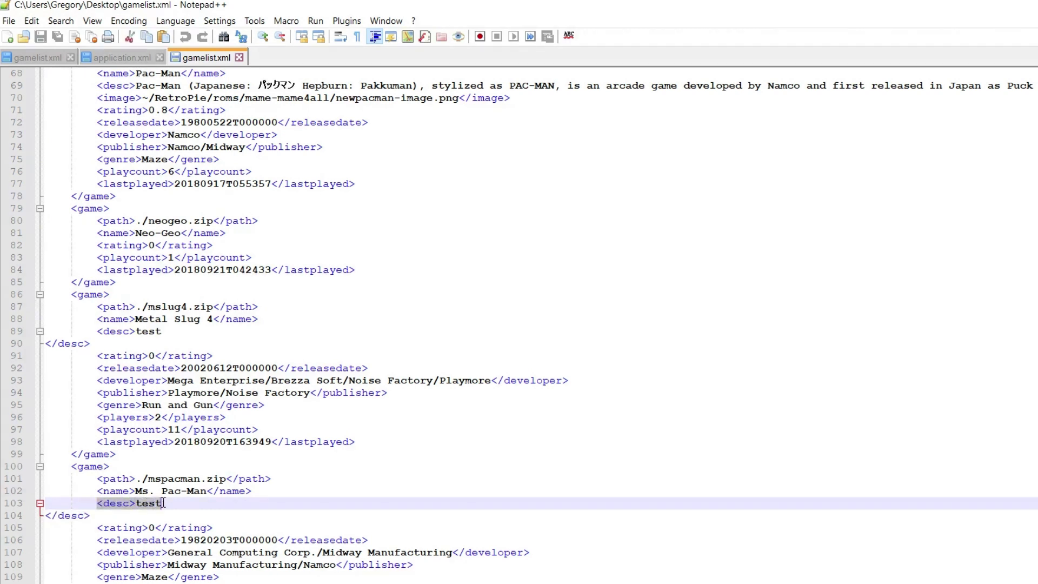
pyautogui.click(163, 503)
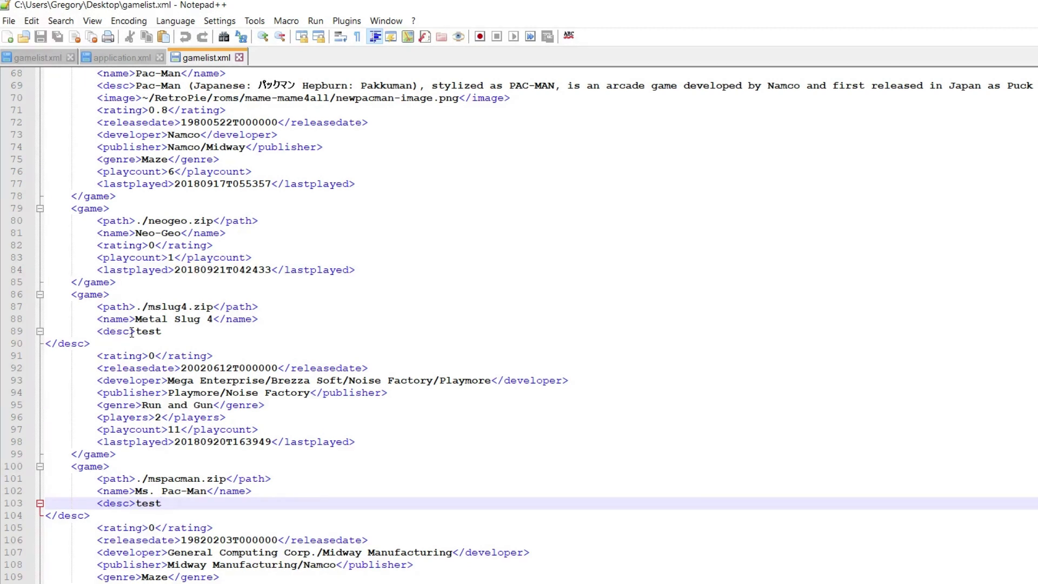
# Move to Metal Slug 4's closing desc tag, then switch to the Chrome window
pyautogui.click(54, 338)
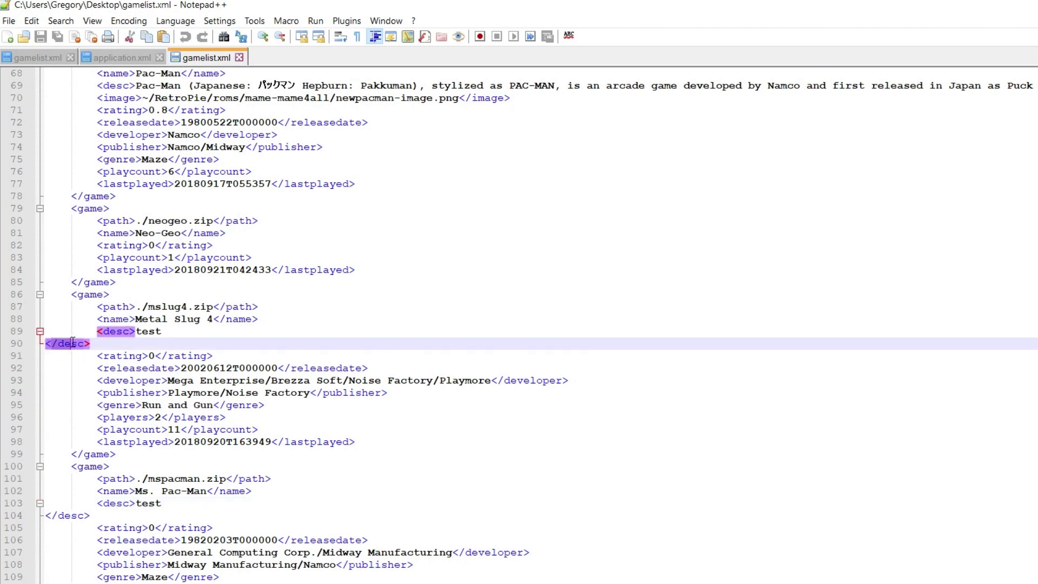
pyautogui.press('Right')
pyautogui.press('Right')
pyautogui.press('Right')
pyautogui.press('Right')
pyautogui.press('Home')
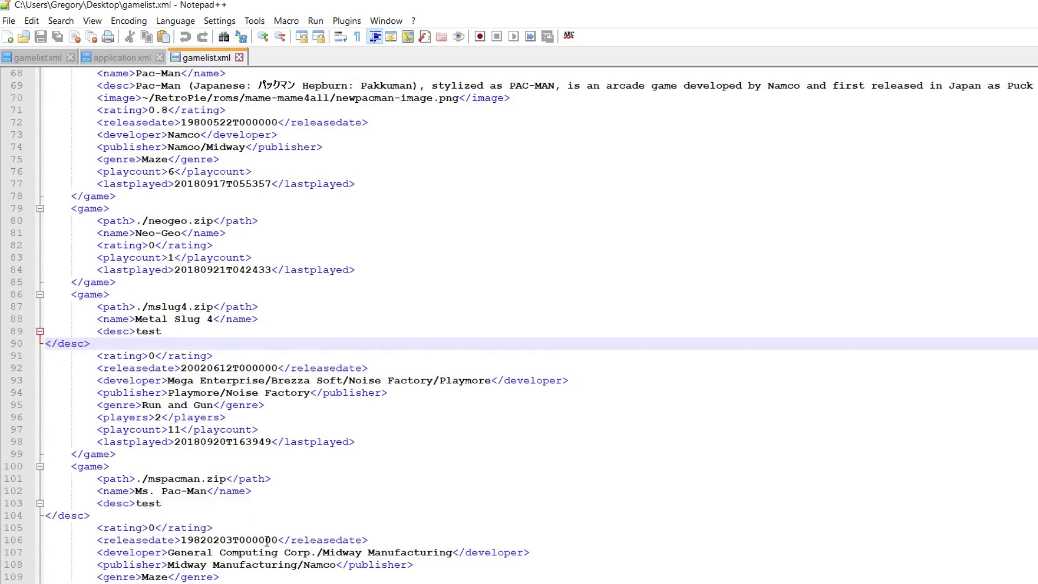
pyautogui.hotkey('alt', 'Tab')
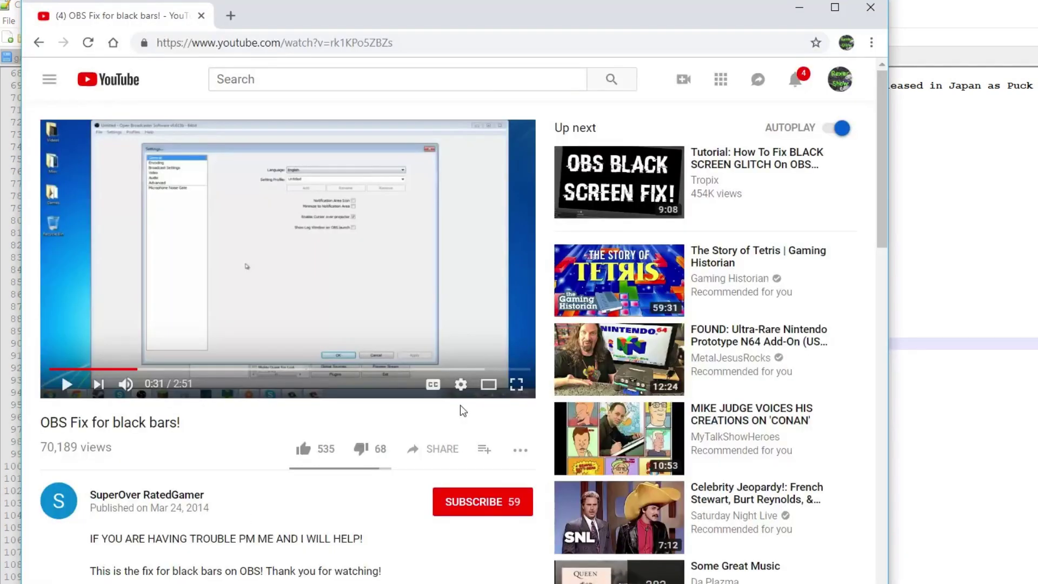
# Go to Google and search for 'ms pacman wiki'
pyautogui.click(408, 42)
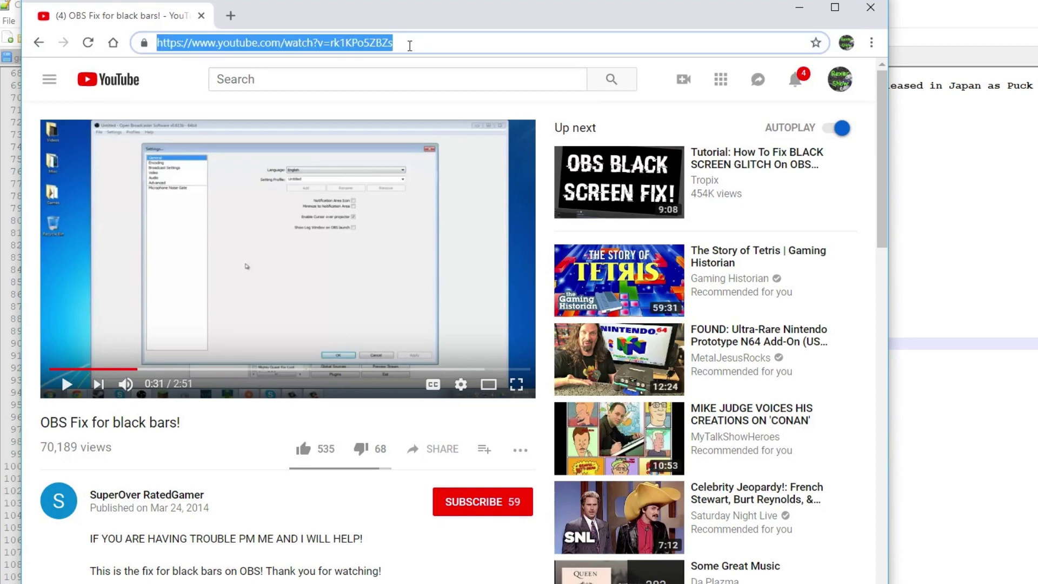
pyautogui.write('go')
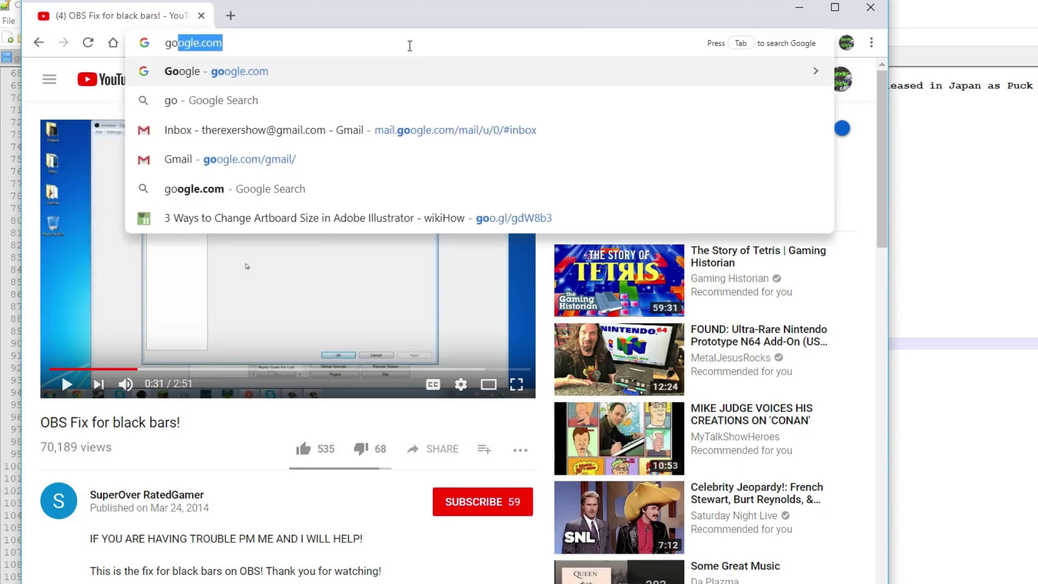
pyautogui.press('Return')
pyautogui.write('ms pacma')
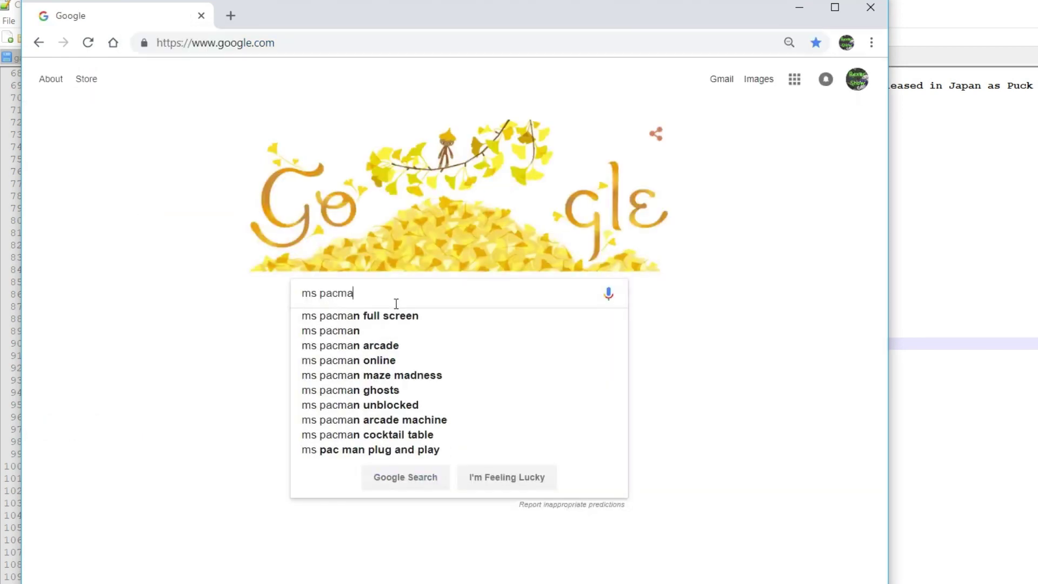
pyautogui.write('n wiik')
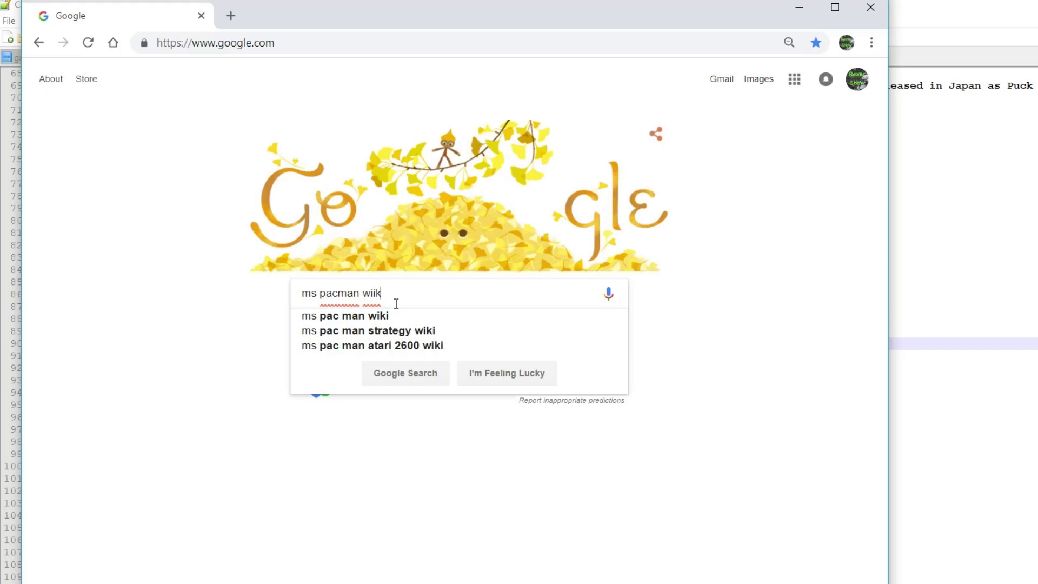
# Copy the Ms. Pac-Man Wikipedia intro paragraph and return to gamelist.xml in Notepad++
pyautogui.moveTo(178, 278); pyautogui.dragTo(612, 396)
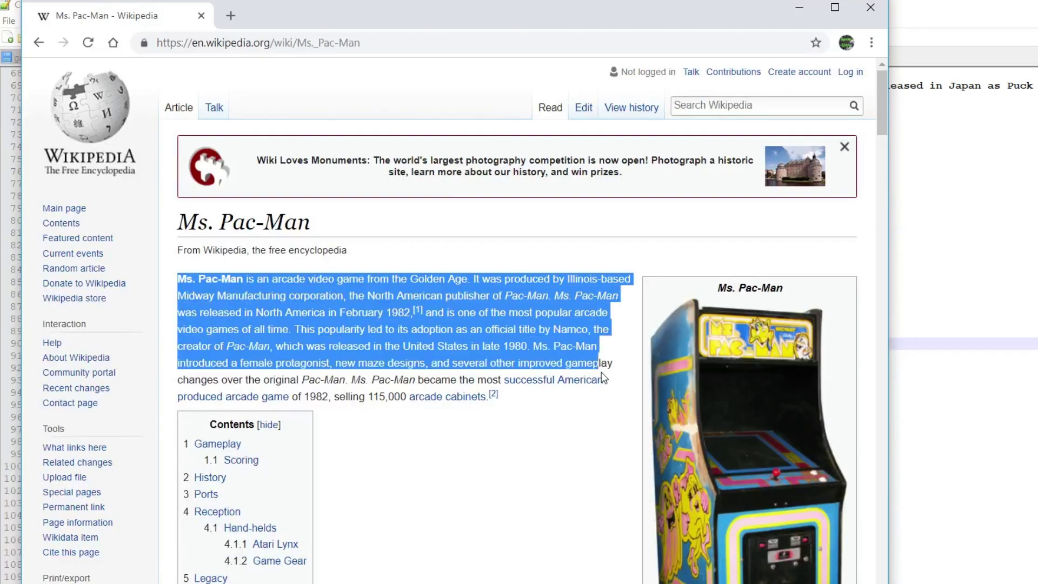
pyautogui.rightClick(371, 349)
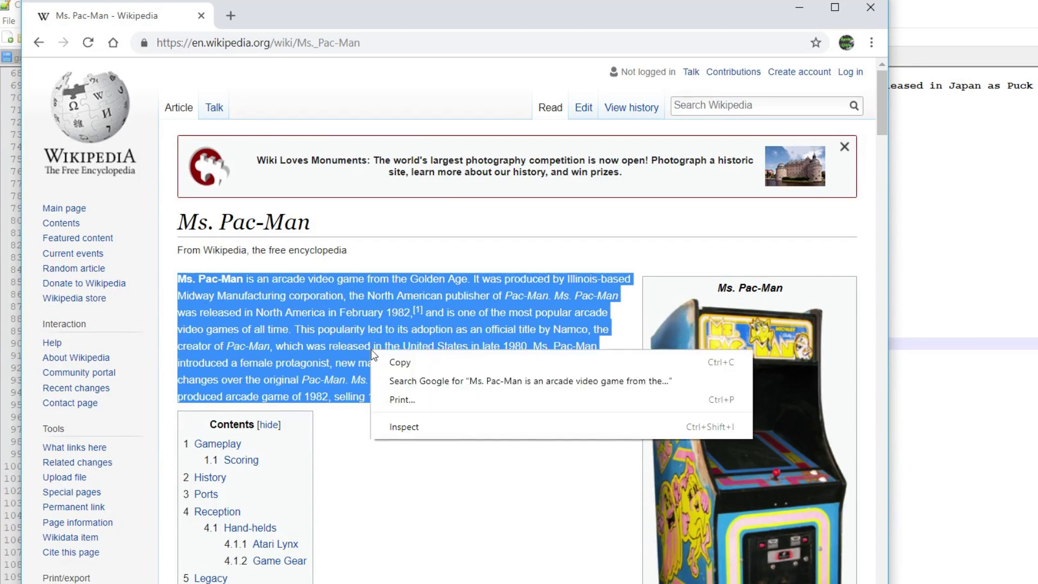
pyautogui.click(397, 363)
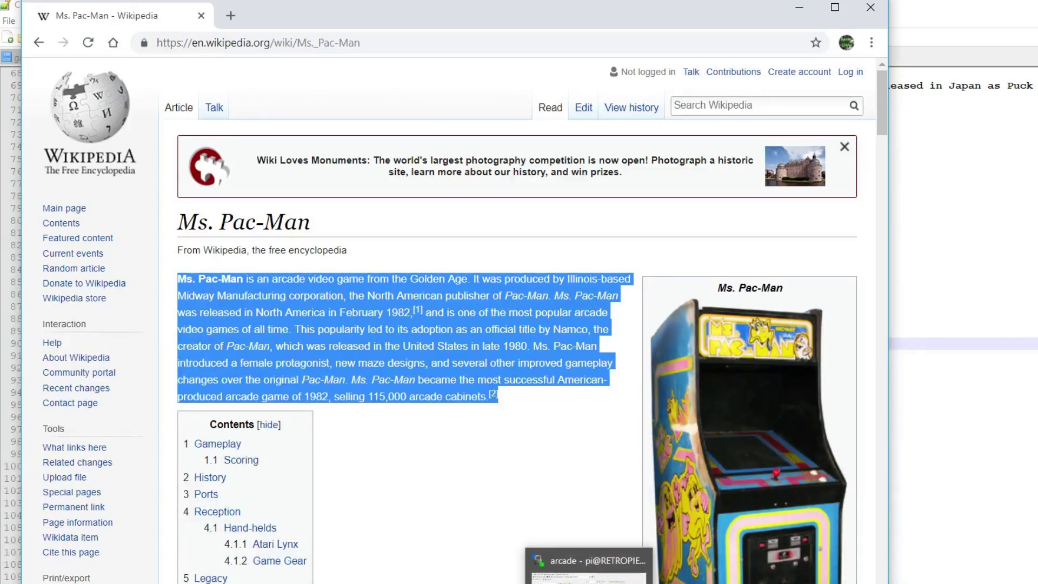
pyautogui.click(591, 581)
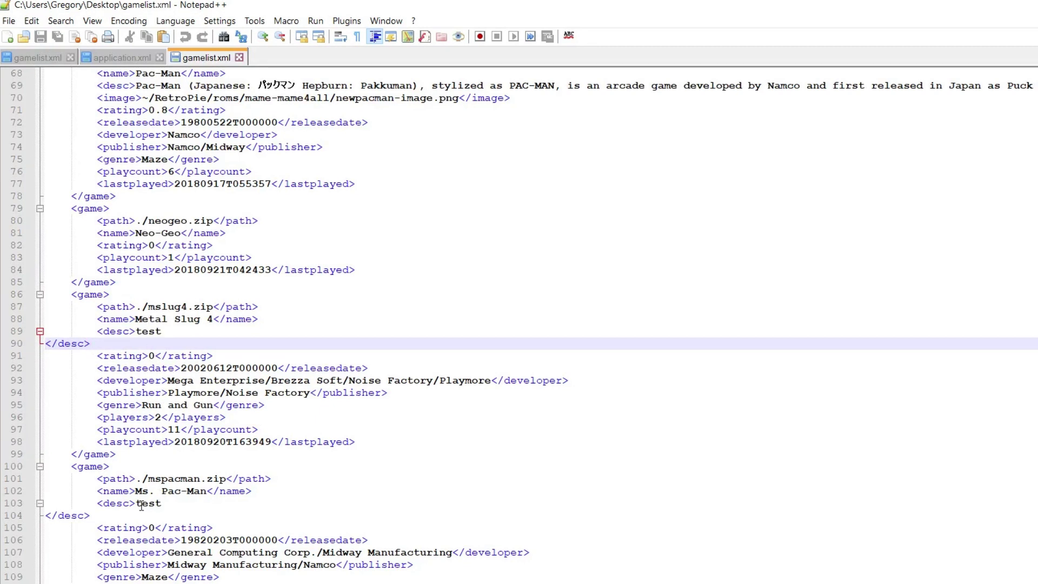
# Replace 'test' in Ms. Pac-Man's desc on line 103 with the copied Wikipedia intro
pyautogui.moveTo(137, 503); pyautogui.dragTo(165, 502)
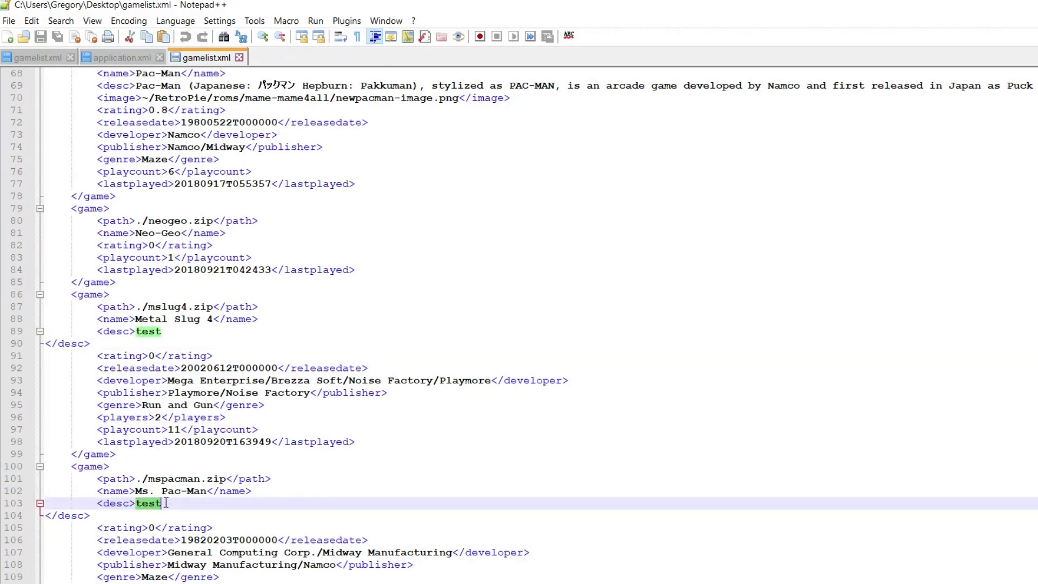
pyautogui.click(161, 504)
pyautogui.press('BackSpace')
pyautogui.press('BackSpace')
pyautogui.press('BackSpace')
pyautogui.press('BackSpace')
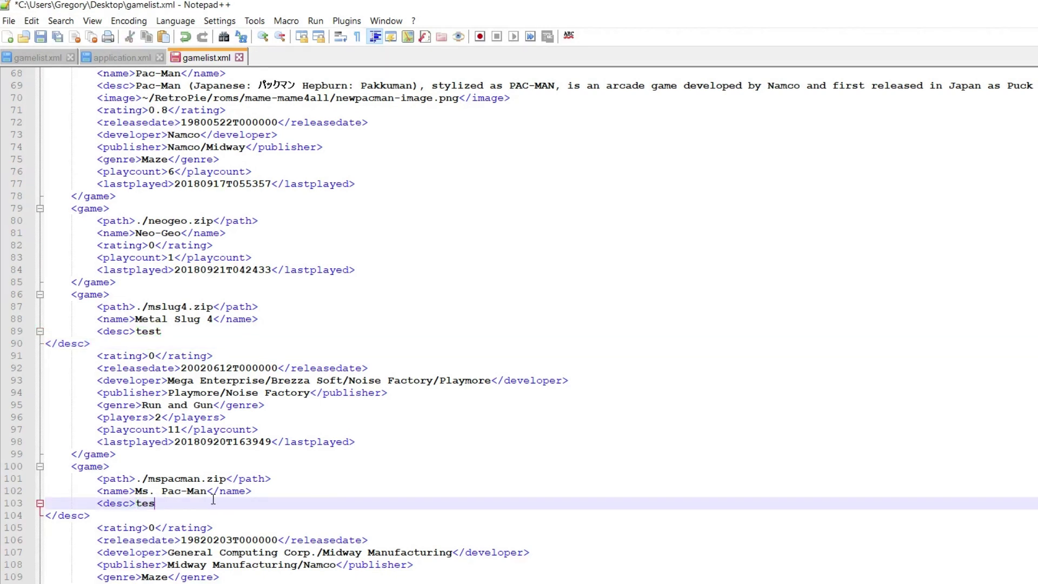
pyautogui.rightClick(156, 503)
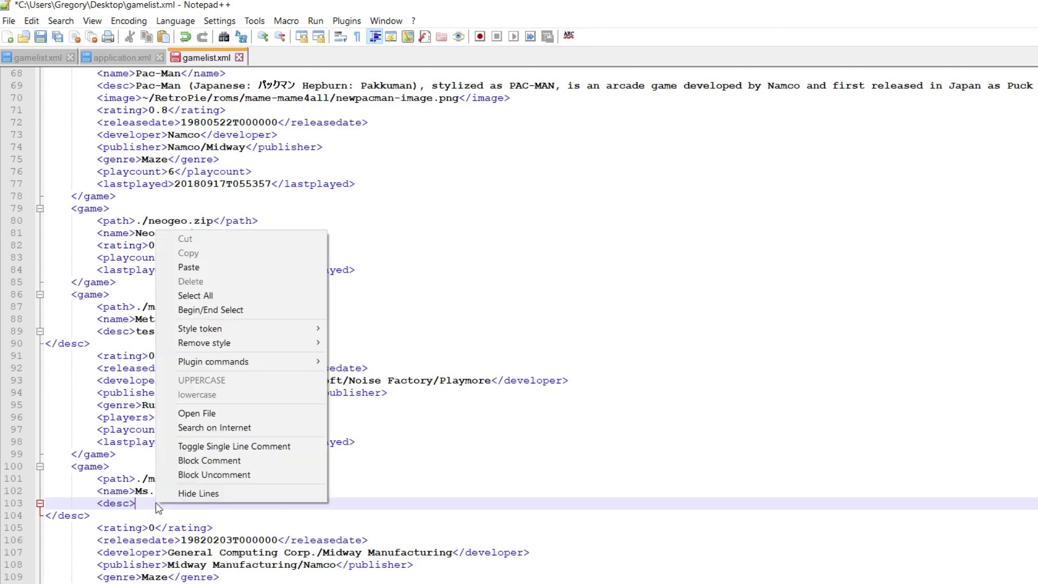
pyautogui.click(188, 267)
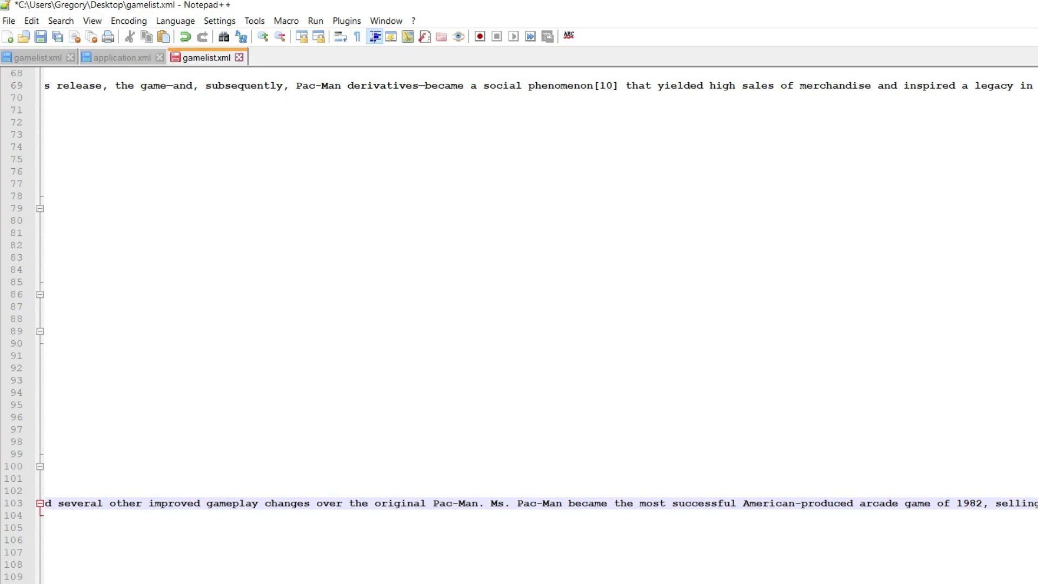
# Scroll along the pasted line to check it ends with '115,000 arcade cabinets.[2]'
pyautogui.hscroll(10, 540, 295)
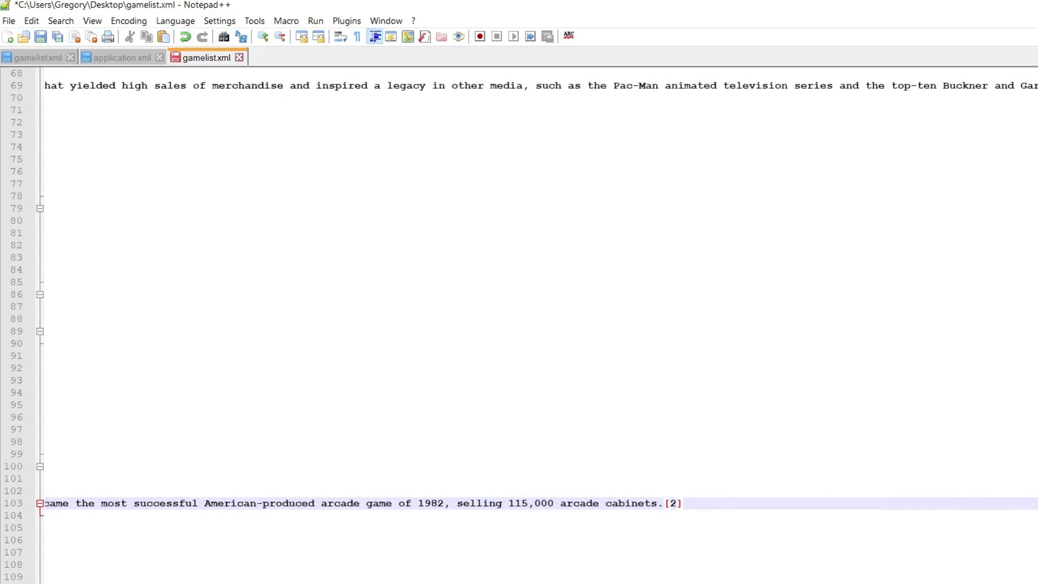
pyautogui.hscroll(10, 540, 295)
pyautogui.hscroll(-11, 541, 295)
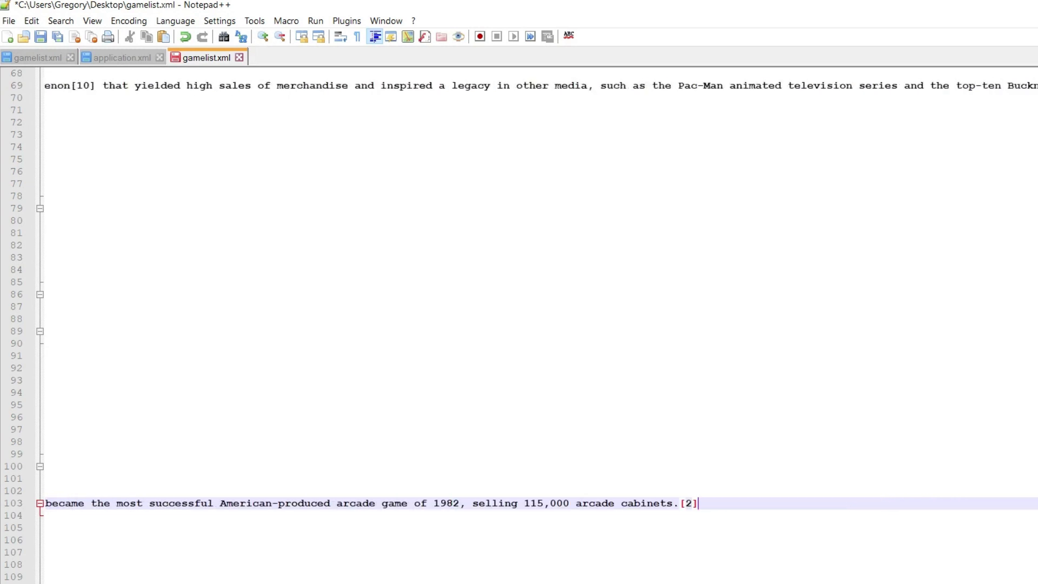
pyautogui.press('Home')
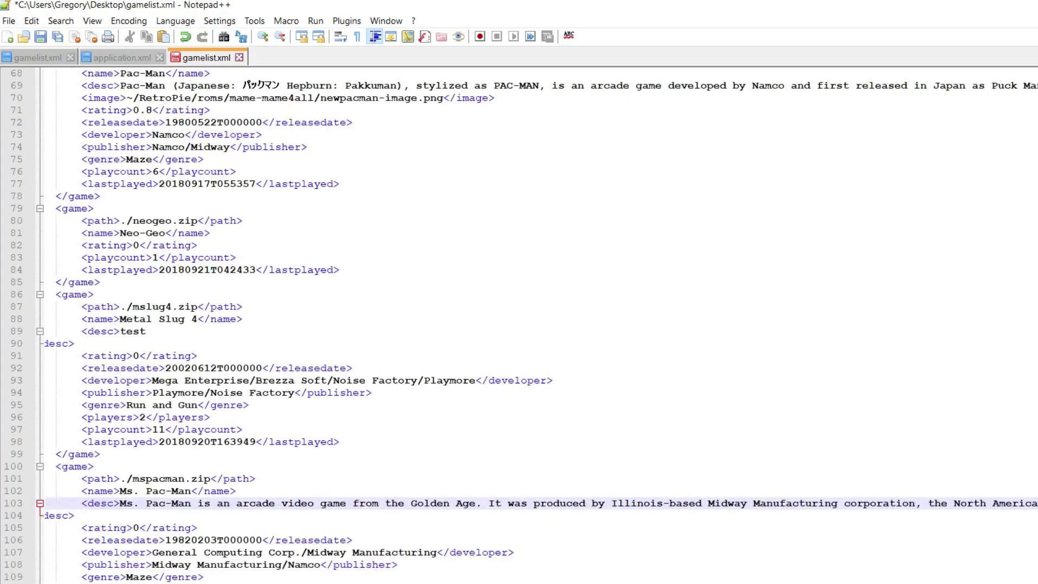
pyautogui.hscroll(-1, 69, 529)
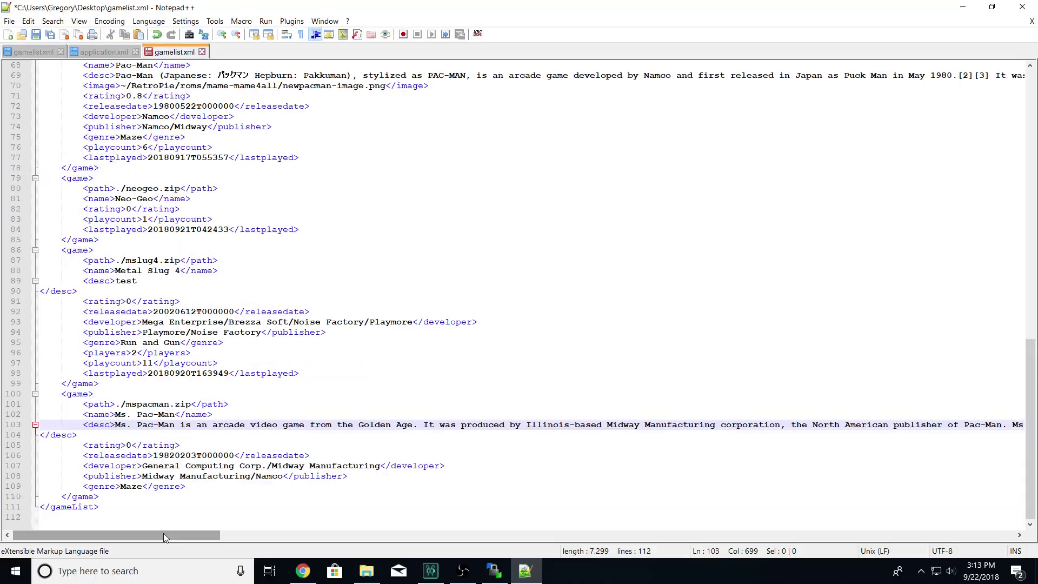
pyautogui.moveTo(163, 533); pyautogui.dragTo(865, 540)
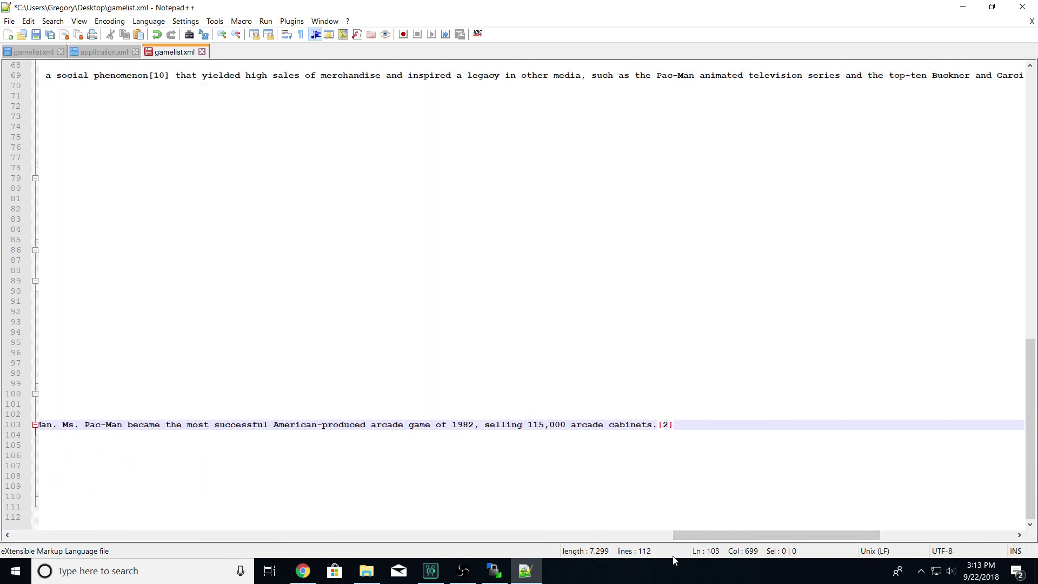
pyautogui.moveTo(1034, 425); pyautogui.dragTo(1036, 333)
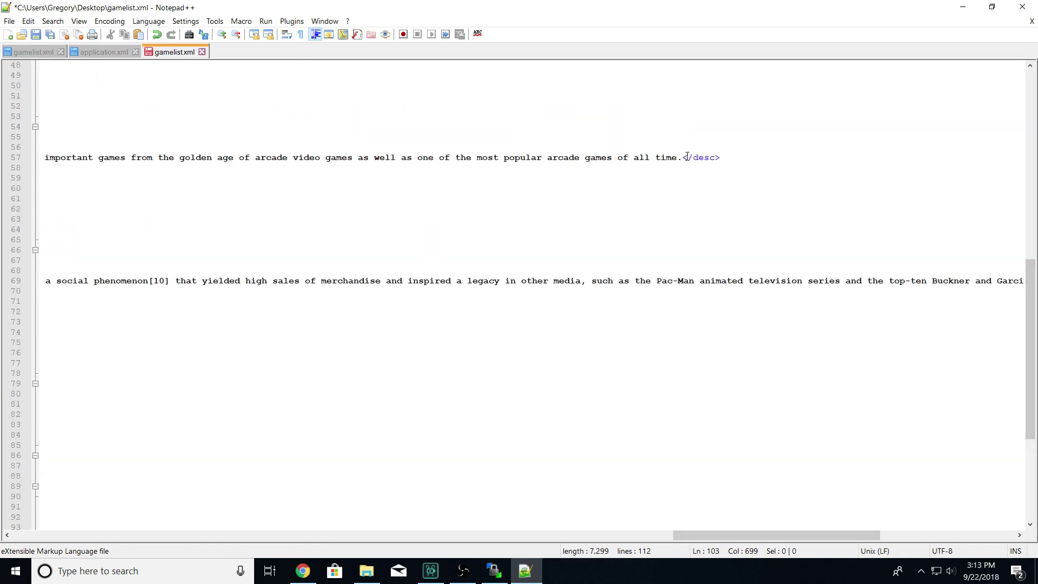
pyautogui.moveTo(1030, 358); pyautogui.dragTo(1030, 439)
pyautogui.moveTo(809, 535); pyautogui.dragTo(157, 536)
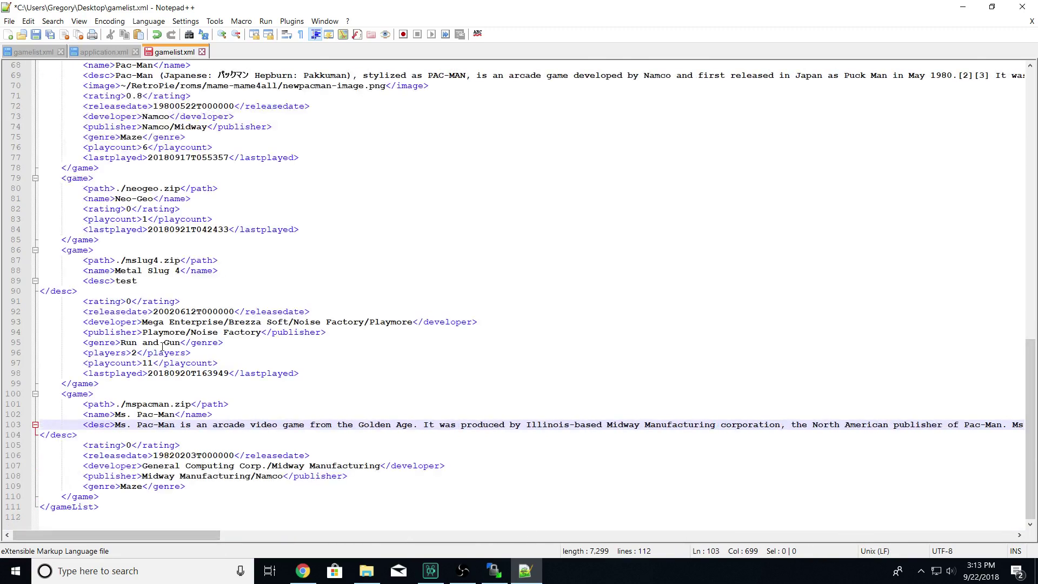
# Search Wikipedia for 'metal slug' and open the Metal Slug 4 article
pyautogui.click(303, 571)
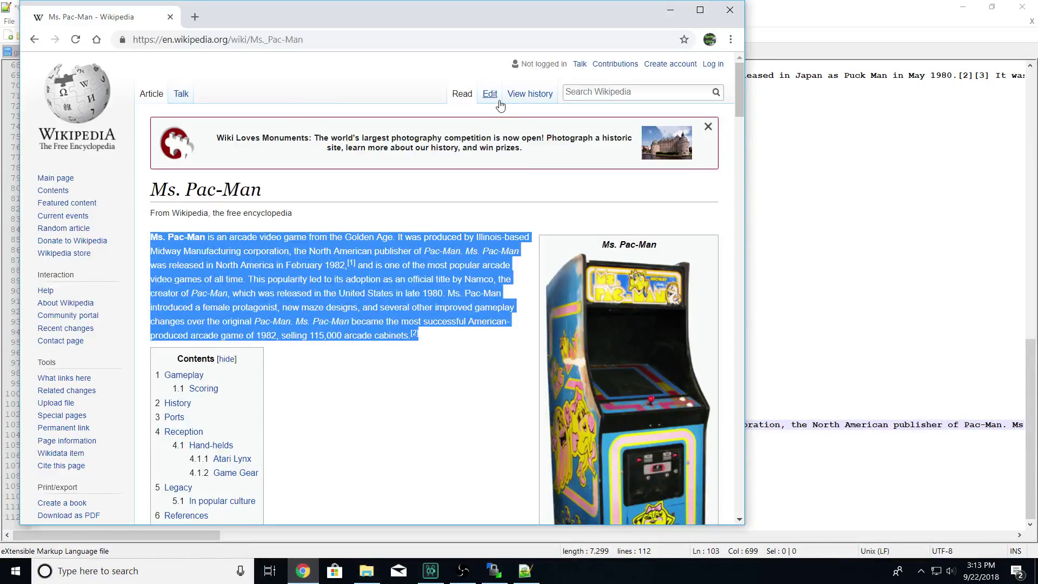
pyautogui.click(627, 93)
pyautogui.write('metal stlug')
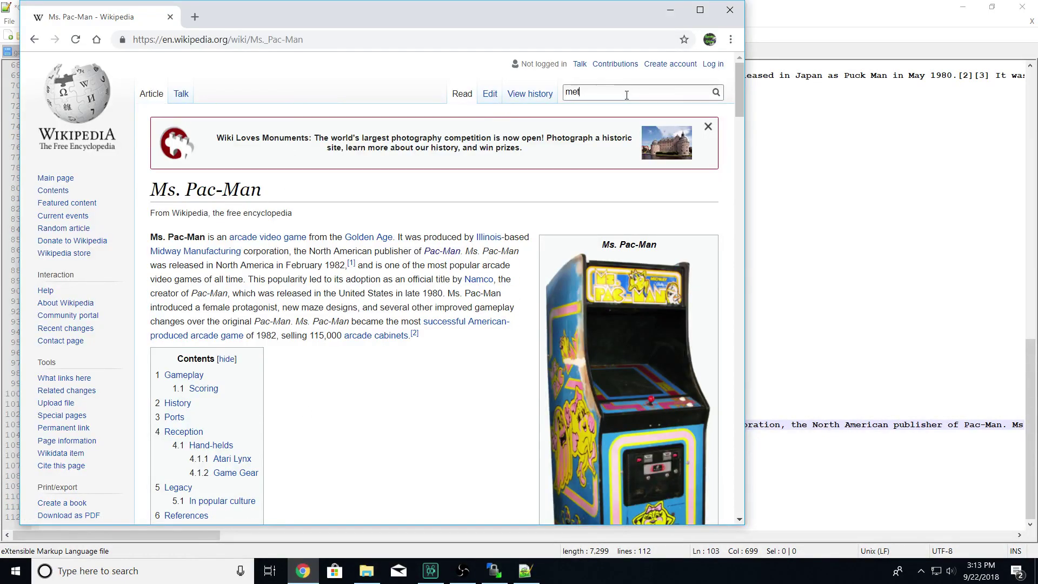
pyautogui.press('BackSpace')
pyautogui.press('BackSpace')
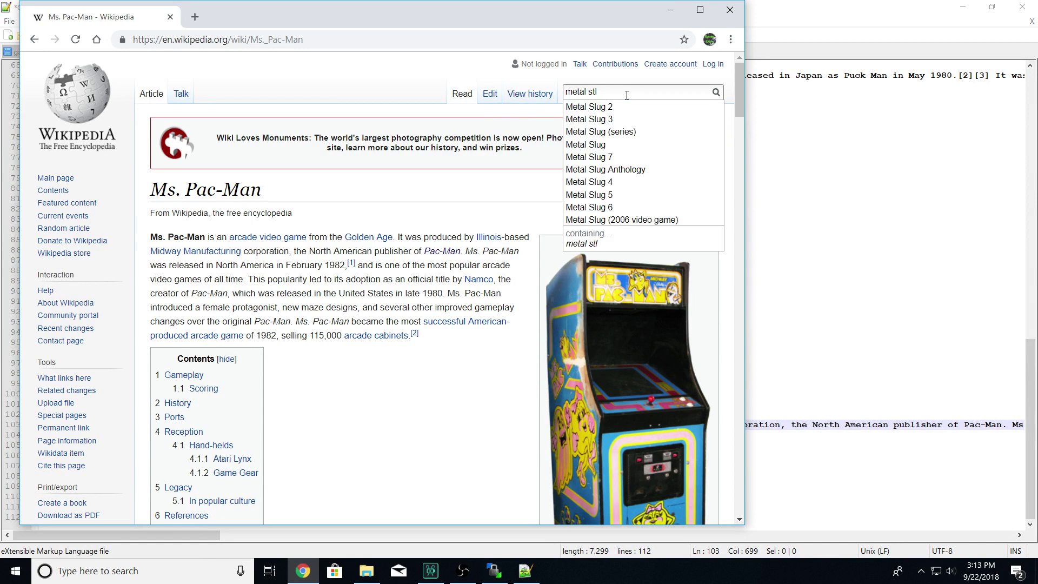
pyautogui.write('lug 4')
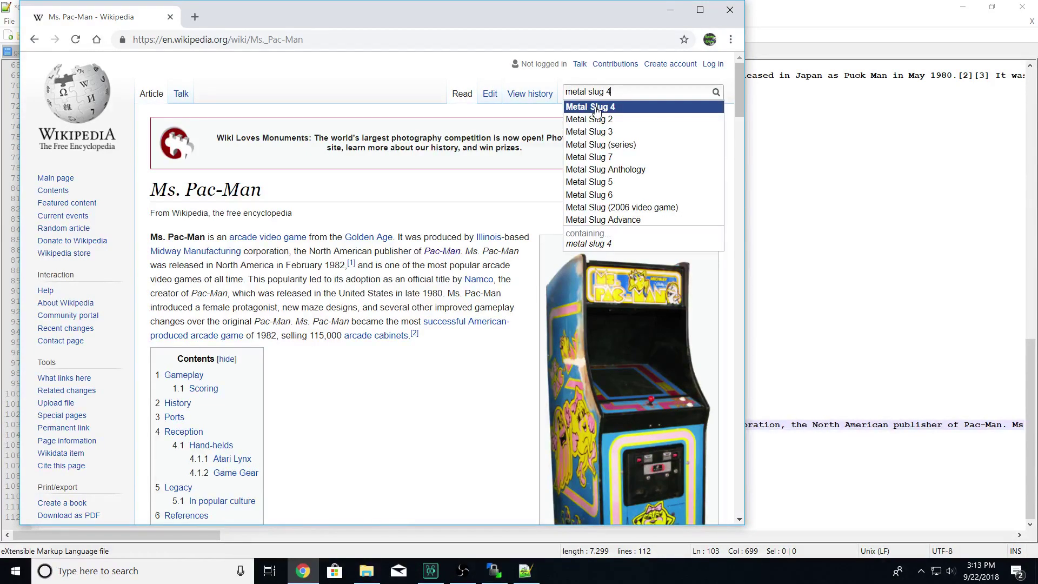
pyautogui.click(597, 108)
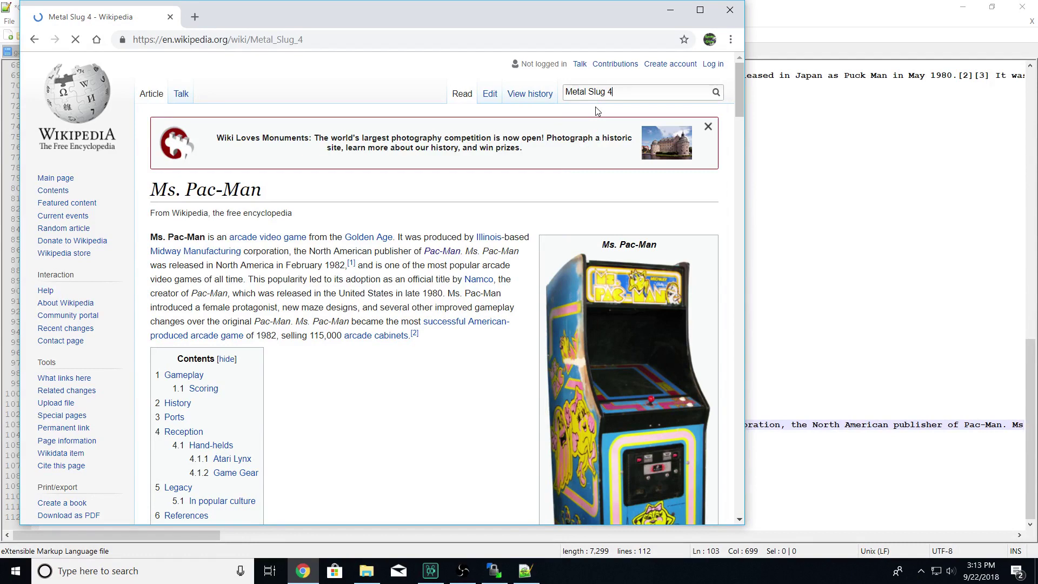
# Copy the Metal Slug 4 intro paragraphs and minimize Chrome
pyautogui.moveTo(151, 326); pyautogui.dragTo(500, 457)
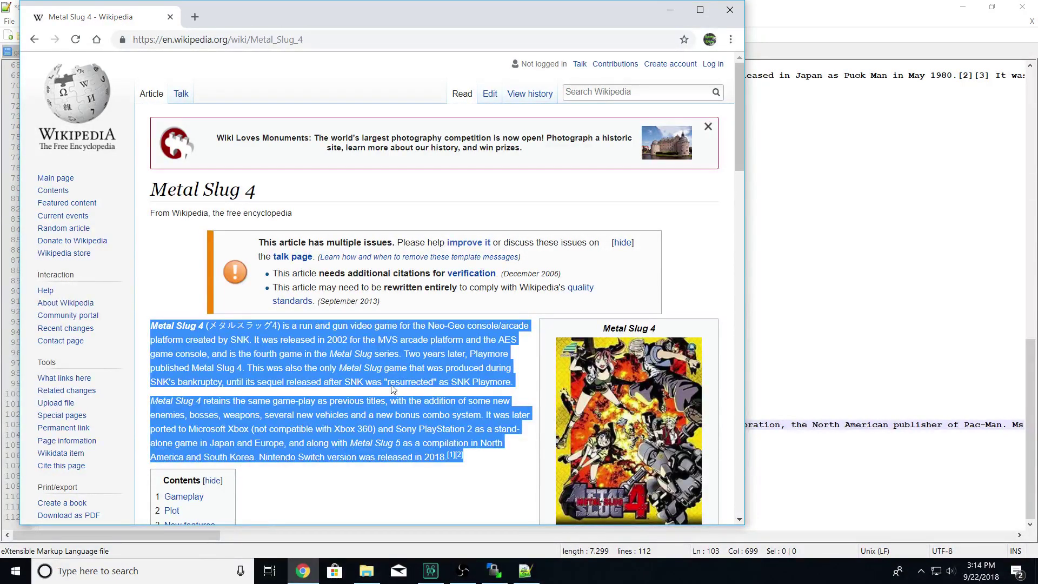
pyautogui.rightClick(328, 366)
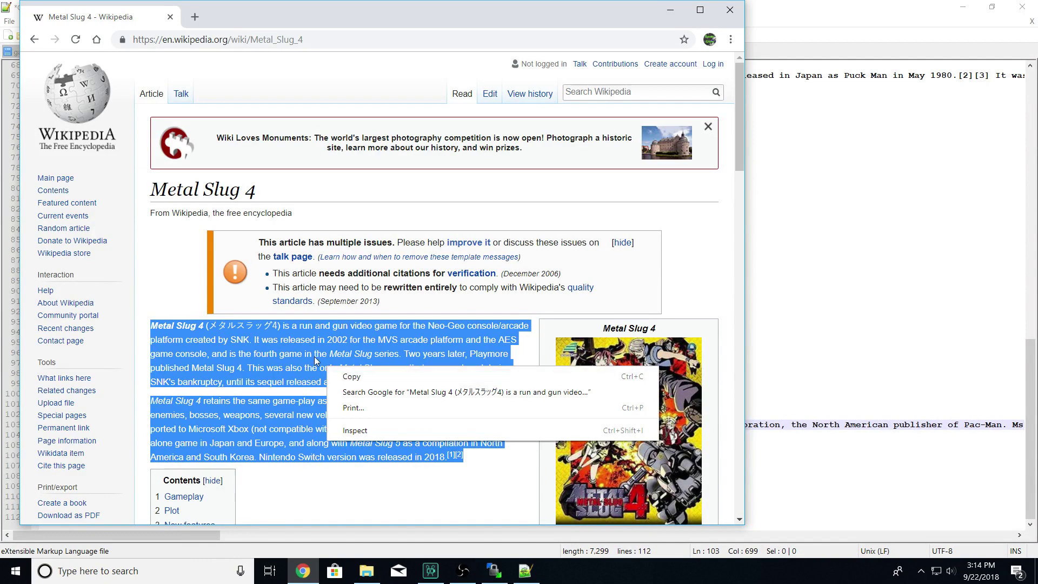
pyautogui.click(351, 377)
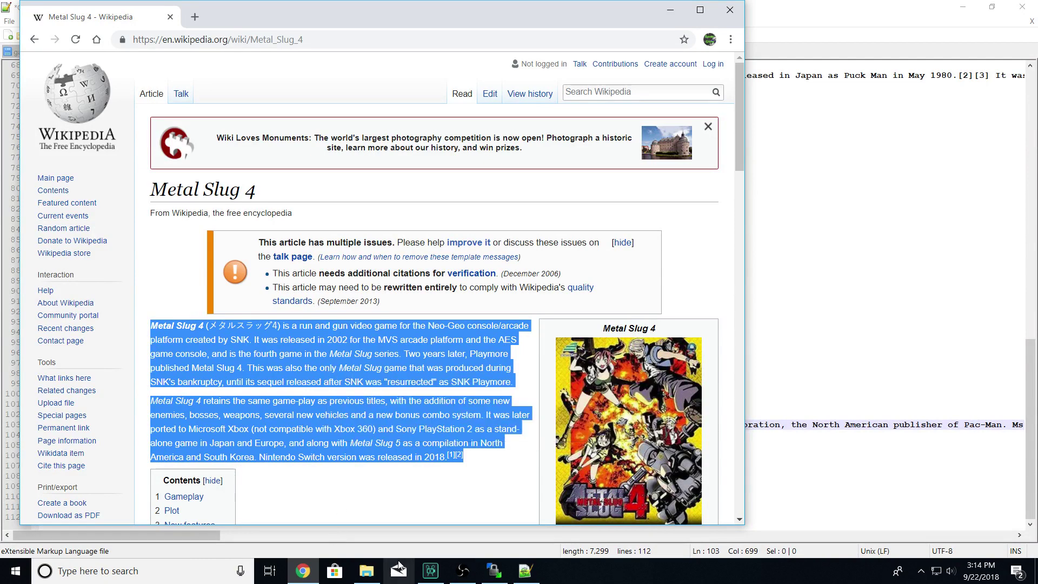
pyautogui.moveTo(311, 578)
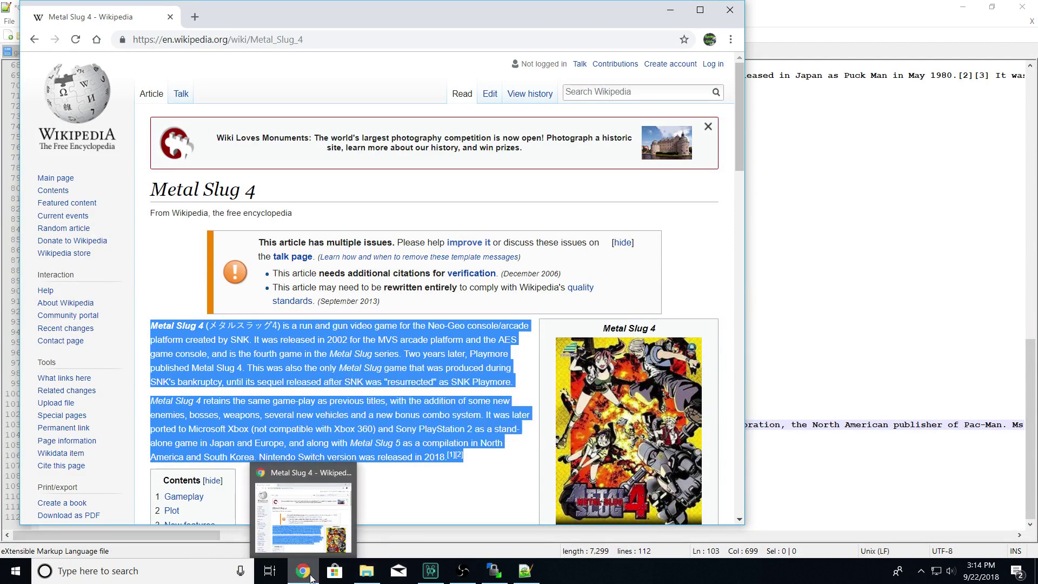
pyautogui.click(311, 579)
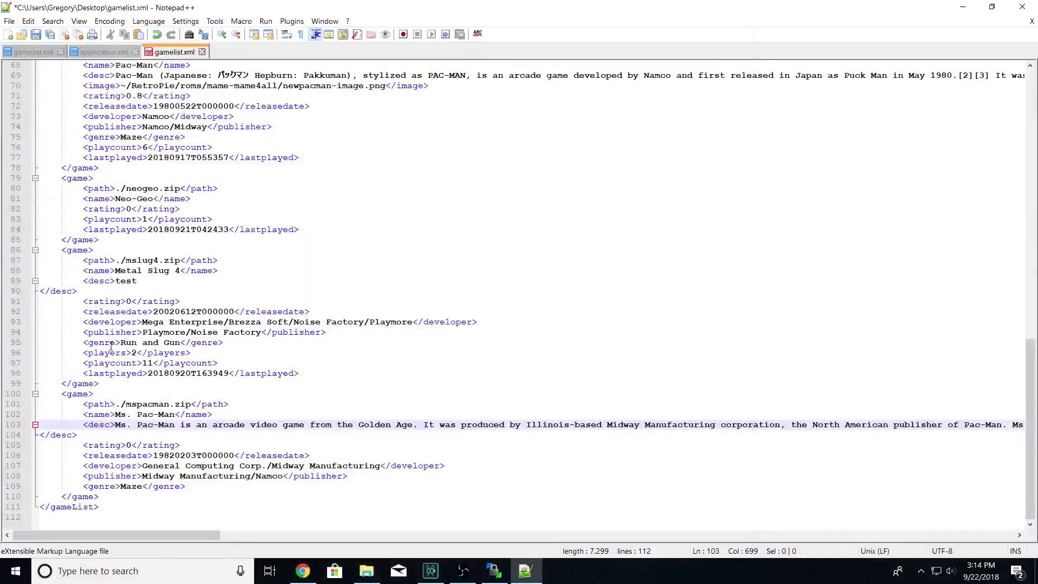
# Replace 'test' in Metal Slug 4's desc on line 89 with the copied intro, then scroll back to the top
pyautogui.click(142, 281)
pyautogui.press('BackSpace')
pyautogui.press('BackSpace')
pyautogui.press('BackSpace')
pyautogui.press('BackSpace')
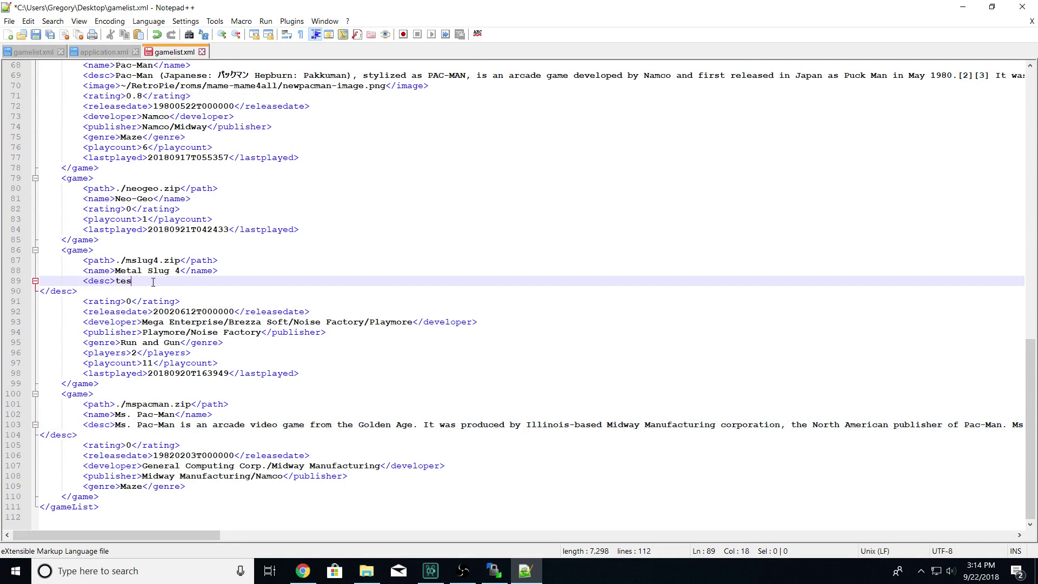
pyautogui.rightClick(121, 284)
pyautogui.click(143, 310)
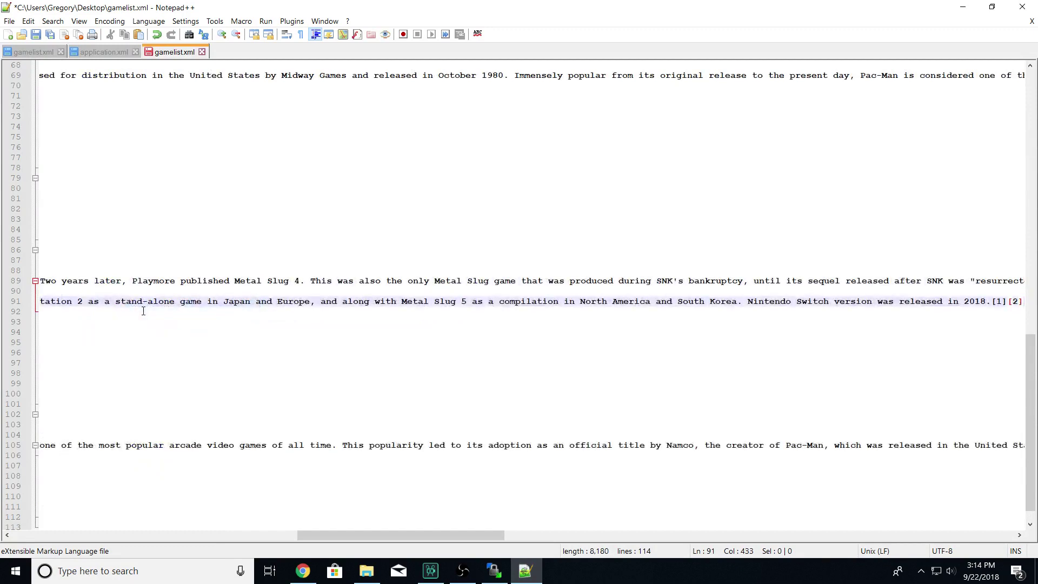
pyautogui.moveTo(441, 533); pyautogui.dragTo(157, 535)
pyautogui.scroll(-1, 1034, 411)
pyautogui.moveTo(1033, 410); pyautogui.dragTo(1025, 116)
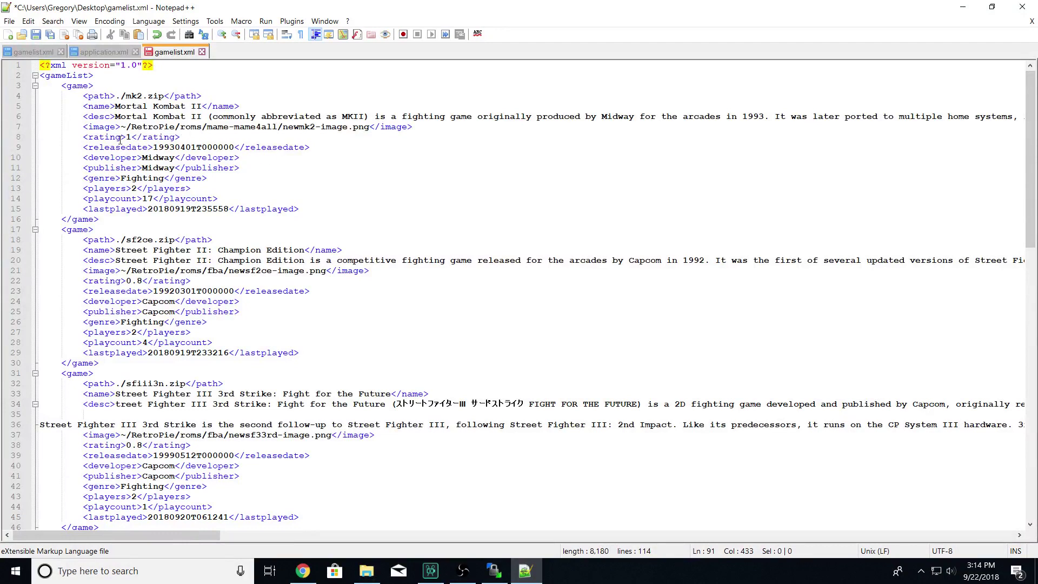
# Check the Mortal Kombat II image path on line 7, then close application.xml and the other gamelist.xml
pyautogui.click(84, 126)
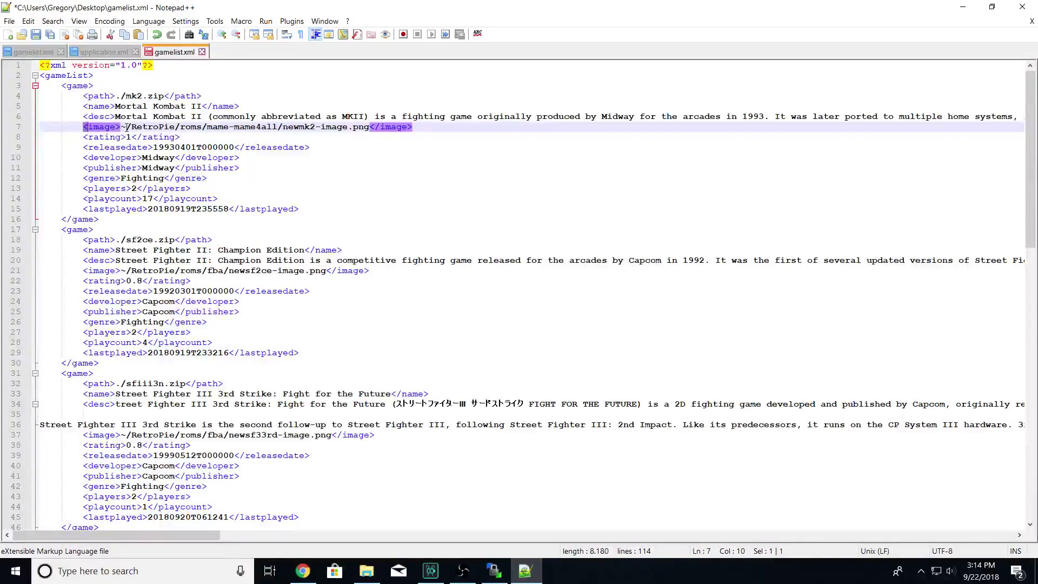
pyautogui.moveTo(126, 127); pyautogui.dragTo(132, 128)
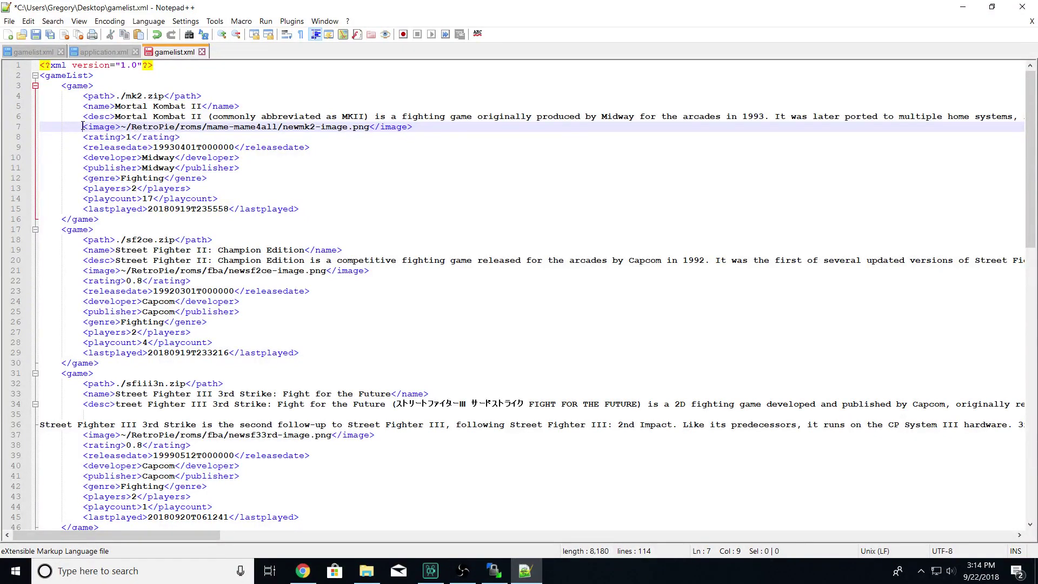
pyautogui.click(168, 130)
pyautogui.moveTo(82, 127); pyautogui.dragTo(414, 128)
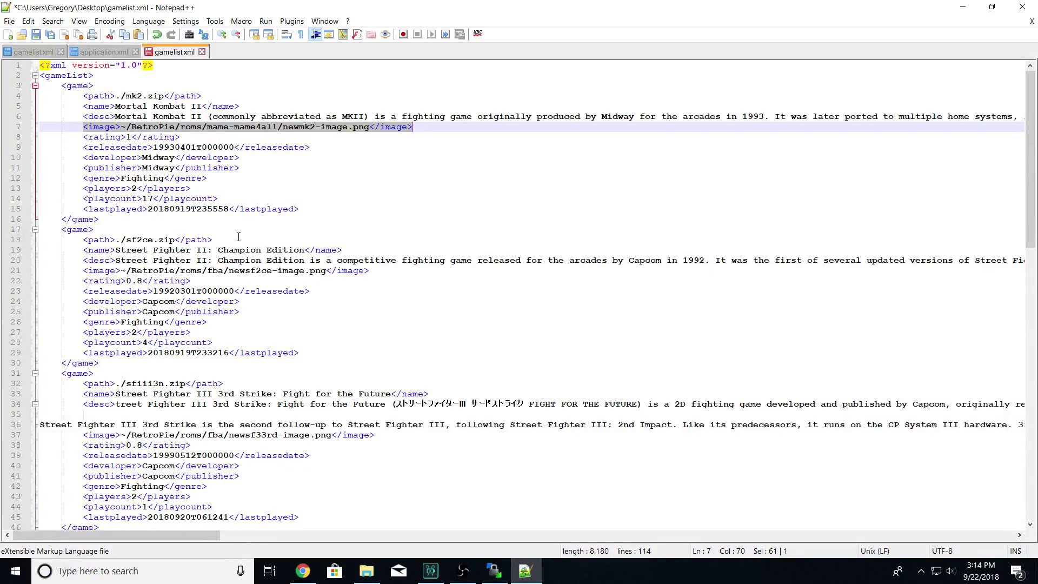
pyautogui.click(315, 358)
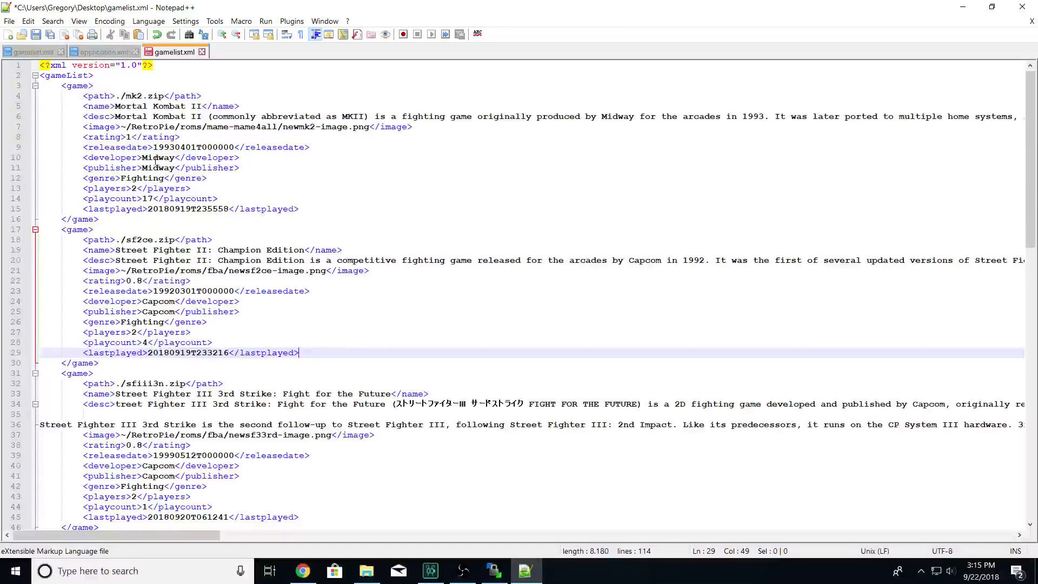
pyautogui.click(135, 52)
pyautogui.click(60, 52)
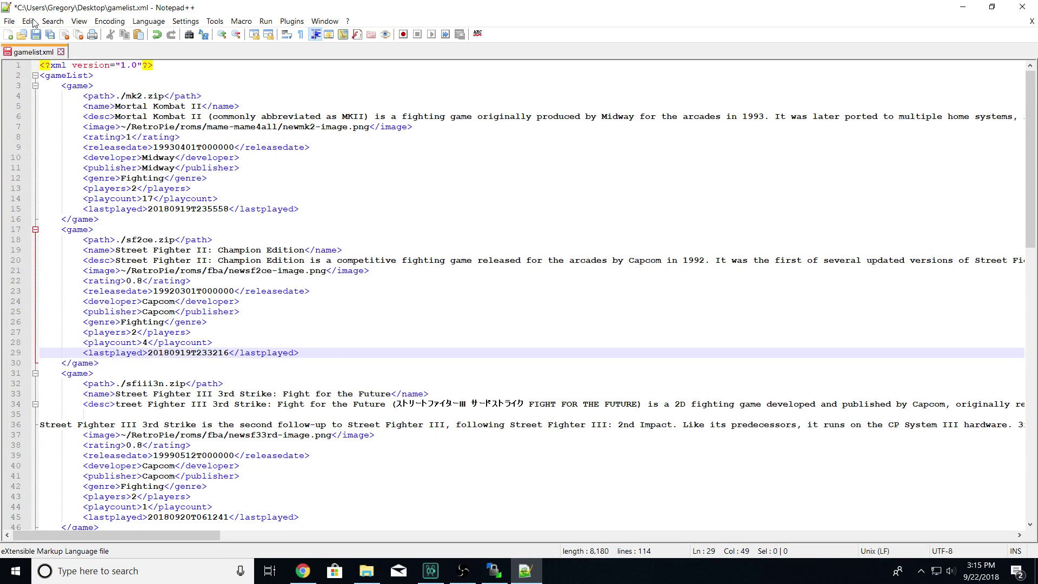